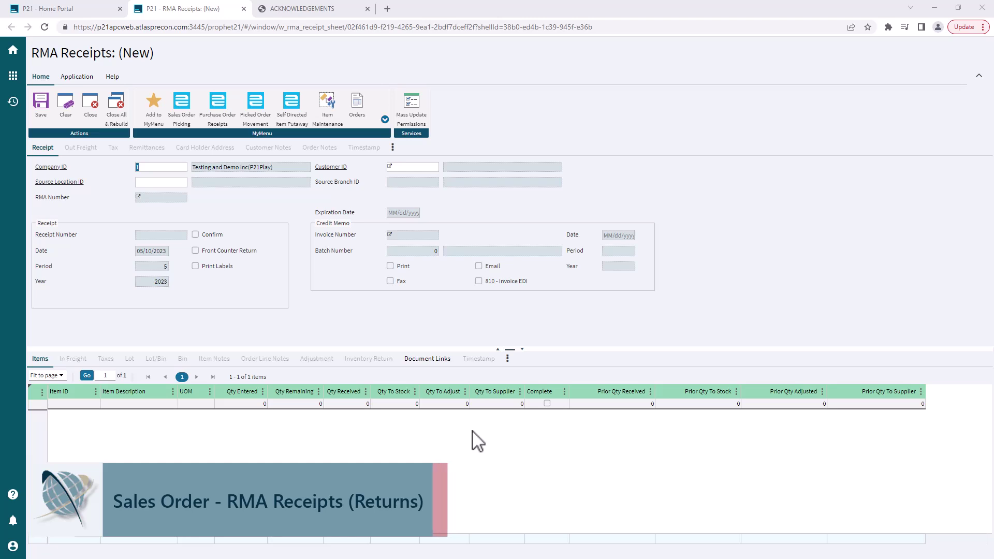
# Enter source location 10 (Main Warehouse) on the new RMA receipt.
pyautogui.click(142, 183)
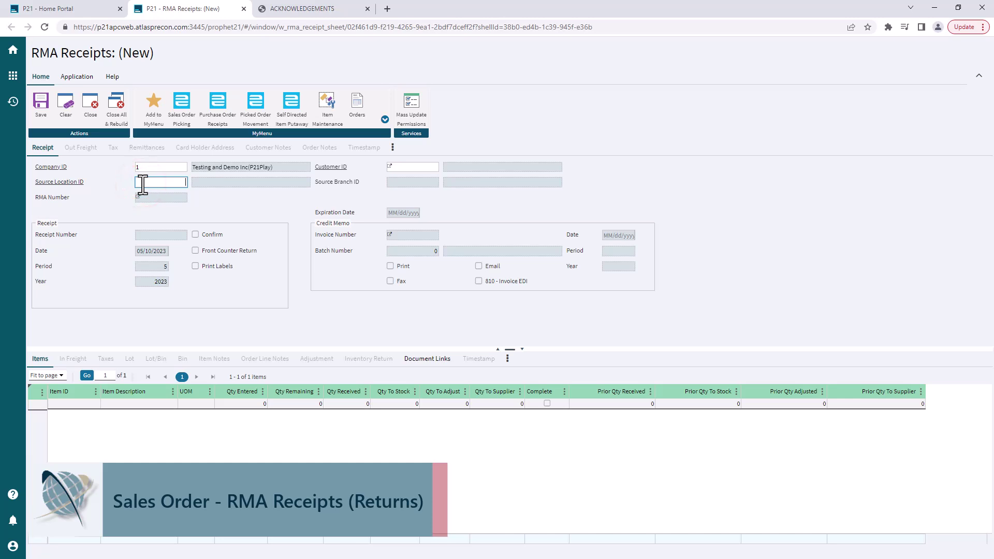
pyautogui.write('10')
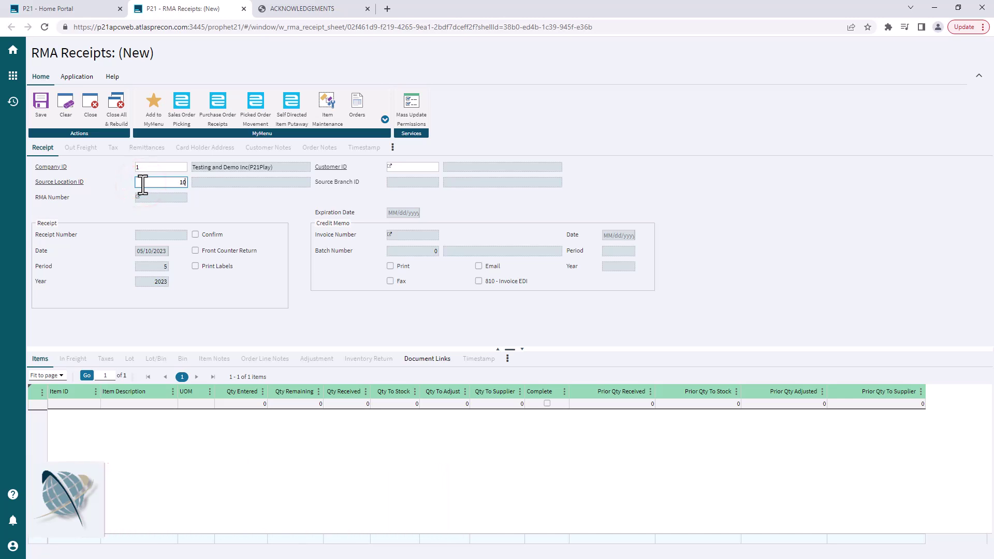
pyautogui.press('Tab')
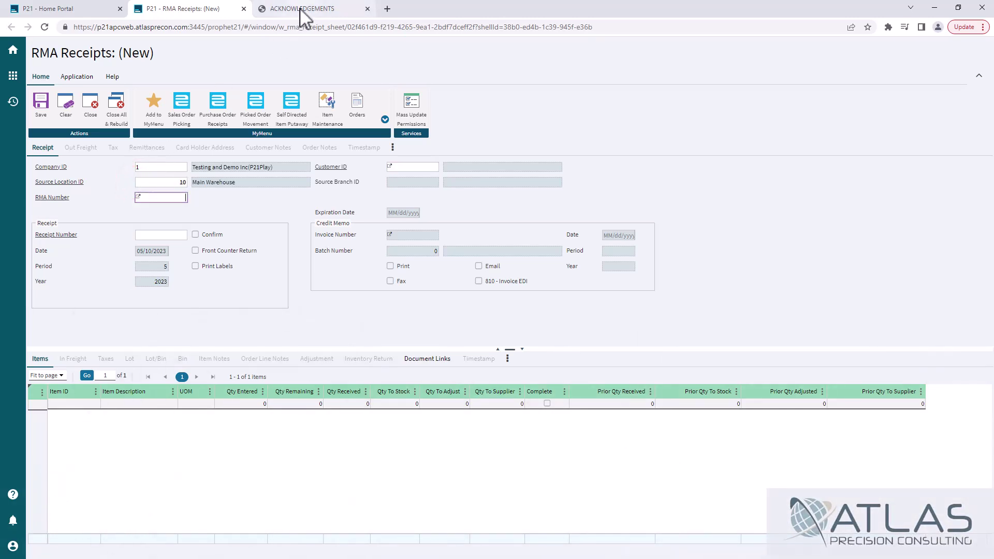
# Find RMA 1000207 on the acknowledgement and load it into the receipt, bringing in item BOLT1.
pyautogui.click(300, 9)
pyautogui.click(602, 185)
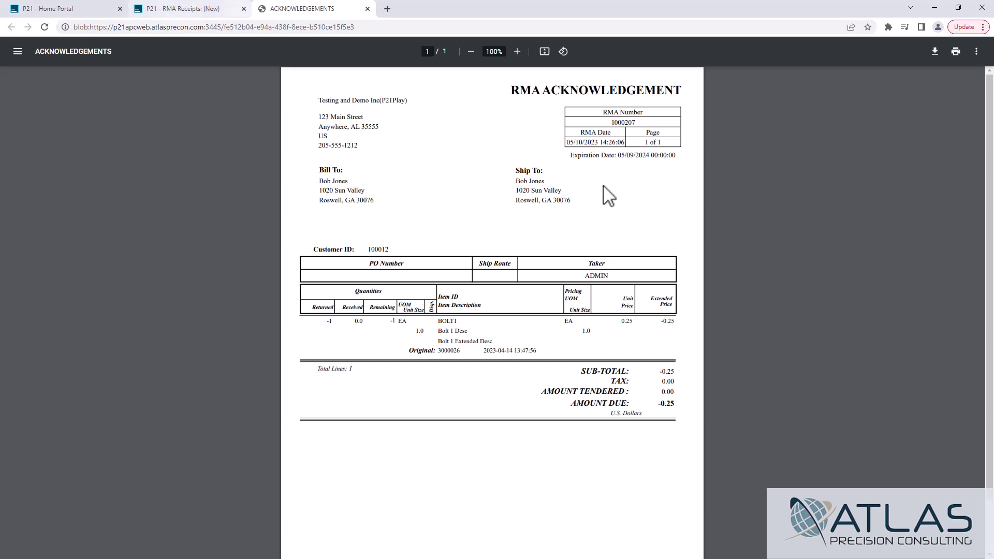
pyautogui.click(170, 11)
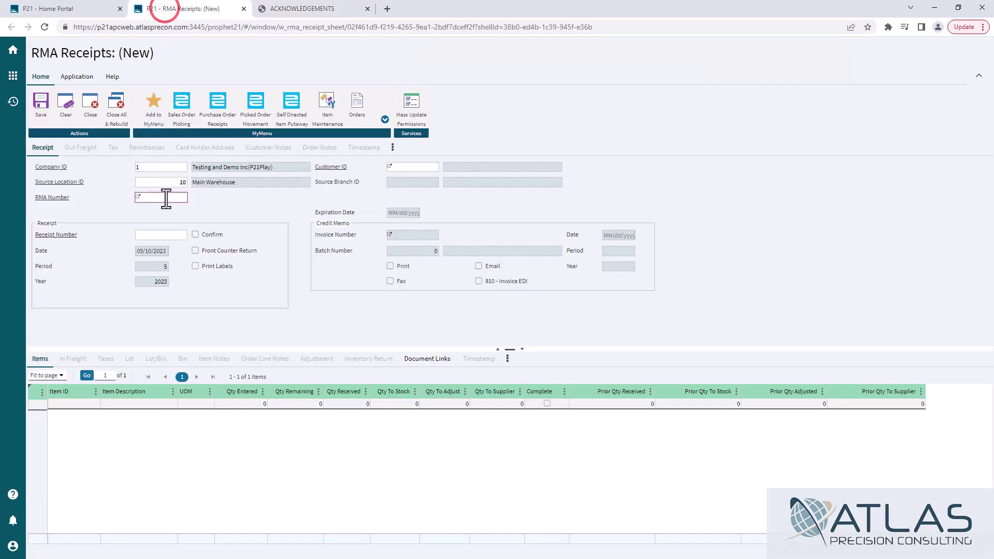
pyautogui.write('1000207')
pyautogui.press('Tab')
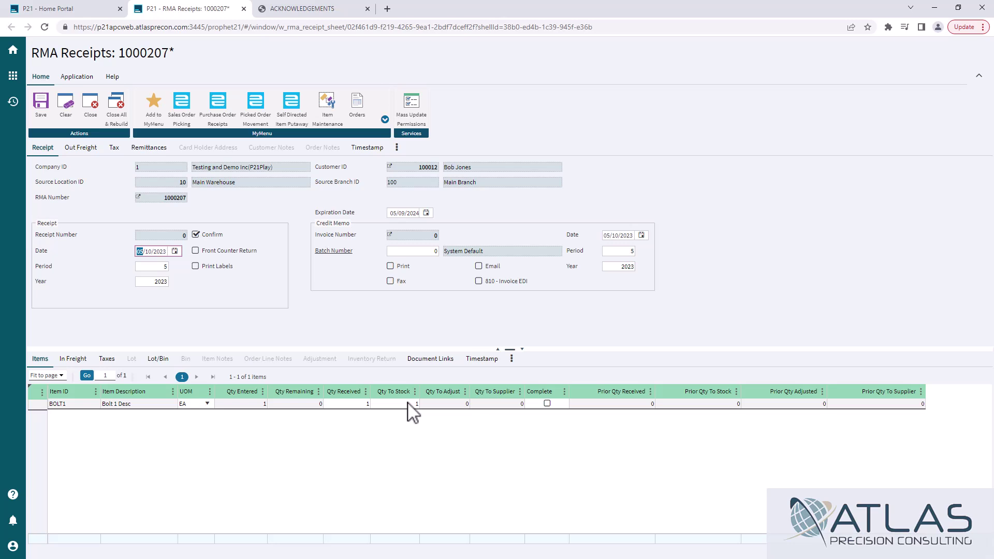
# Show BOLT1's lot/bin breakdown and select lot 24's Bin and To Stock cells.
pyautogui.click(155, 359)
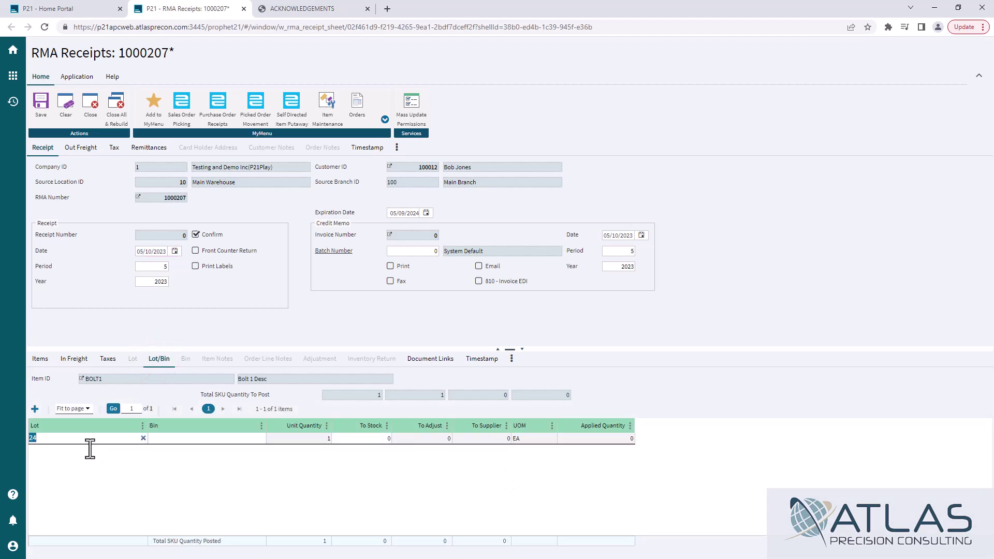
pyautogui.click(194, 438)
pyautogui.click(366, 439)
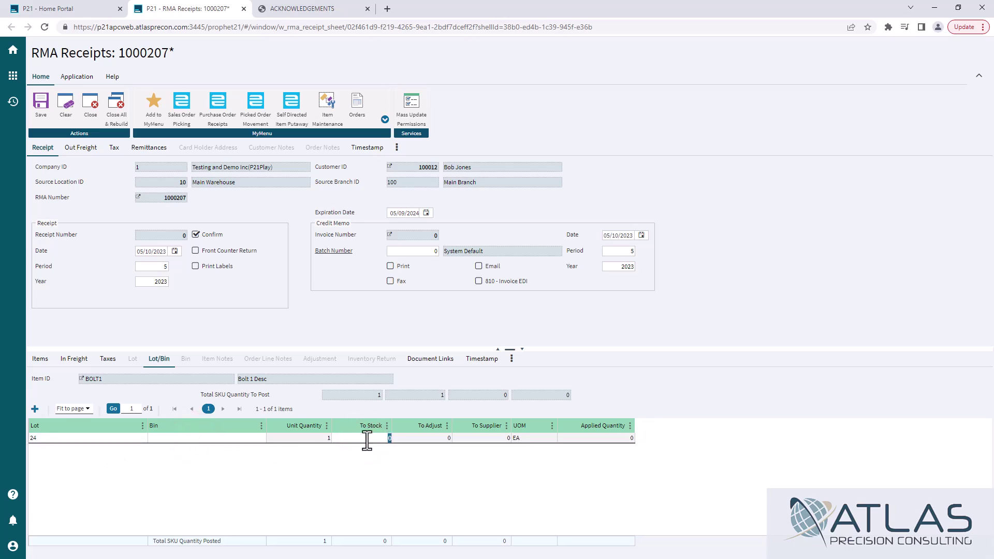
# Set BOLT1's Qty To Stock to 0 and Qty To Adjust to 1.
pyautogui.click(41, 359)
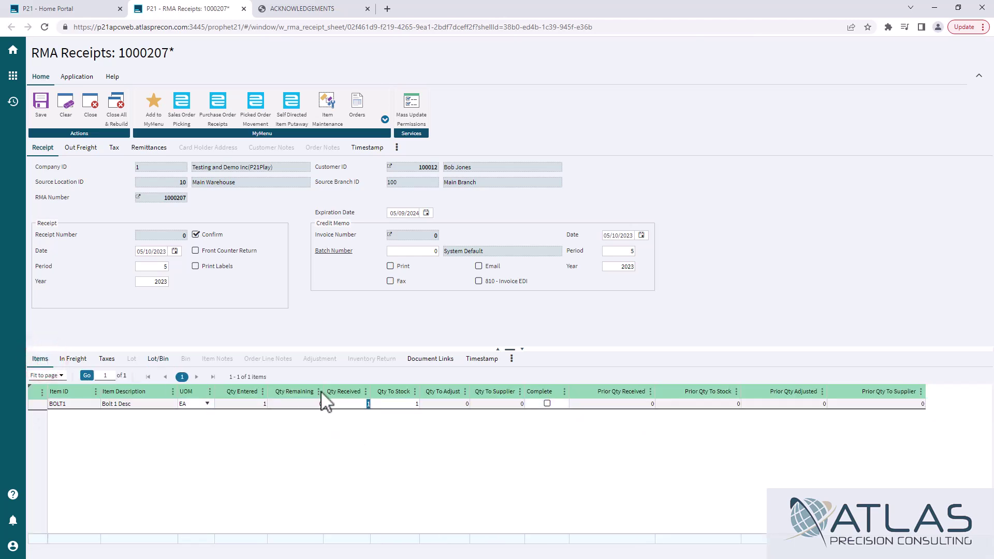
pyautogui.click(415, 404)
pyautogui.write('0')
pyautogui.click(448, 469)
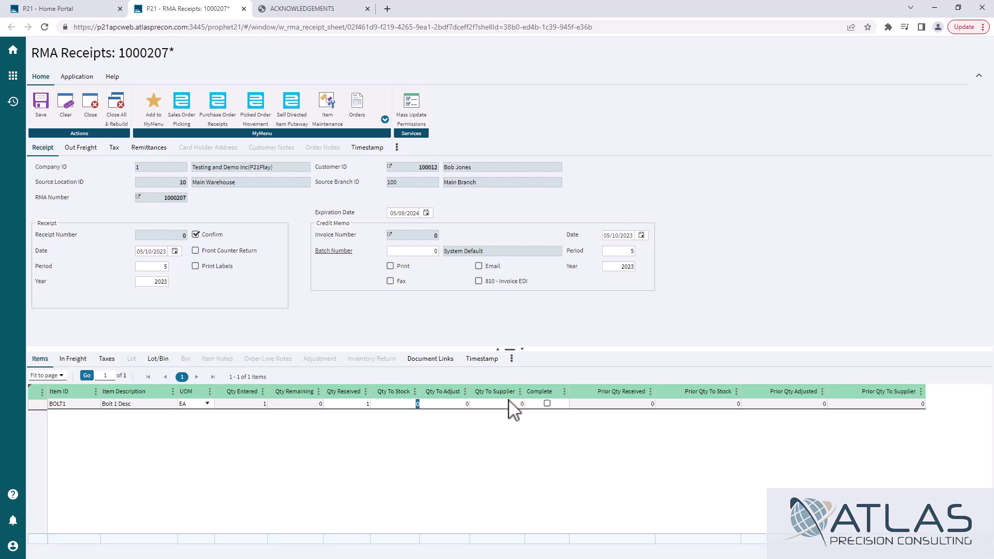
pyautogui.click(460, 404)
pyautogui.write('1')
pyautogui.click(475, 449)
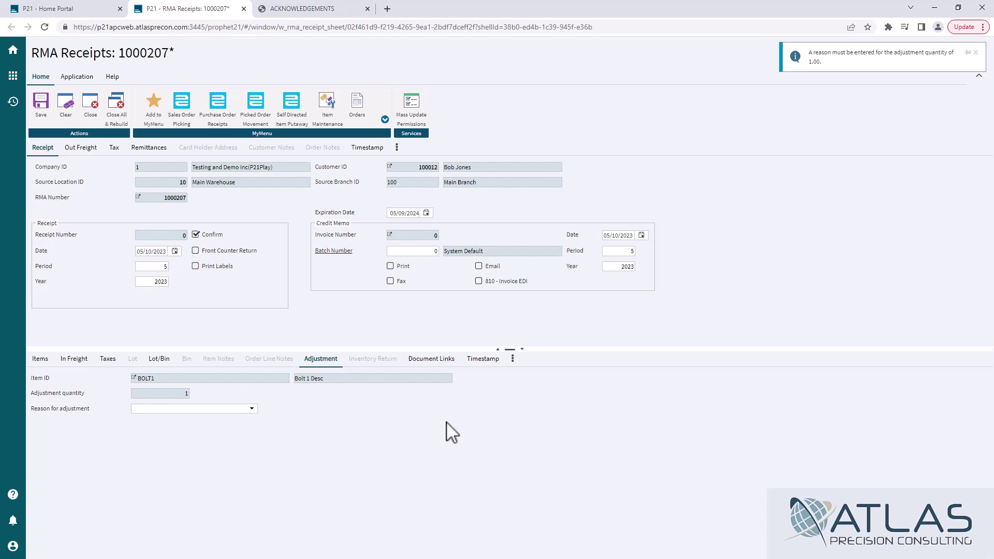
# Review the adjustment reasons and lot 24's quantity to adjust on Lot/Bin.
pyautogui.click(233, 410)
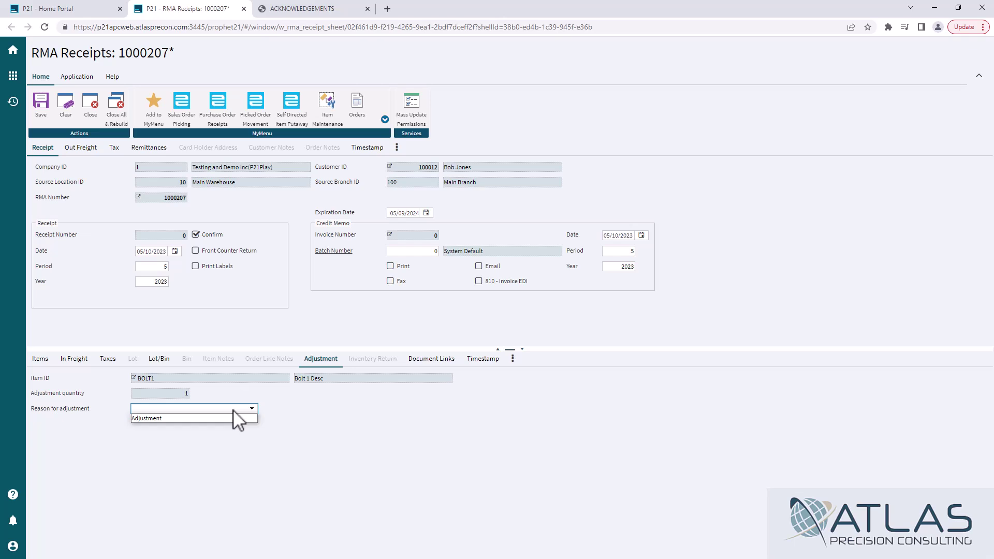
pyautogui.click(159, 359)
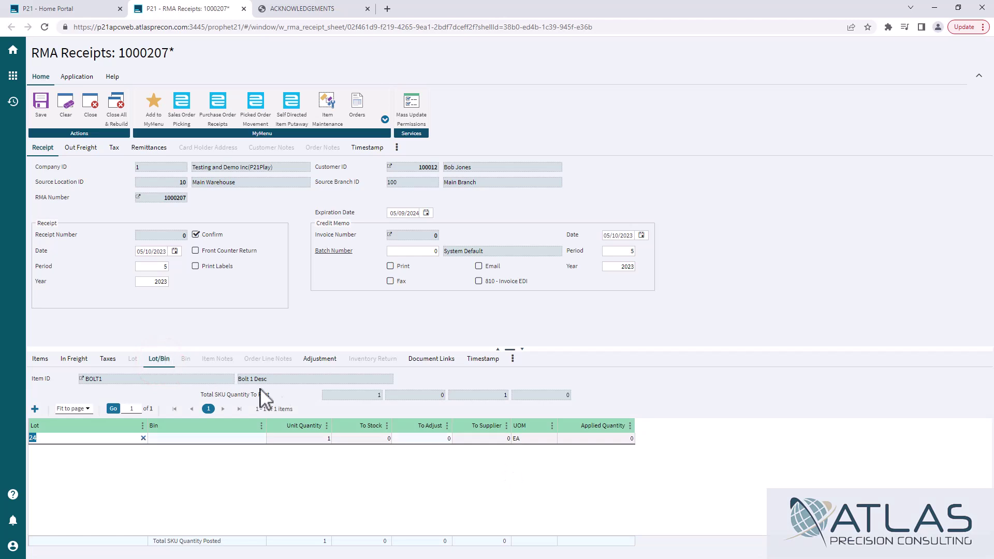
pyautogui.click(446, 437)
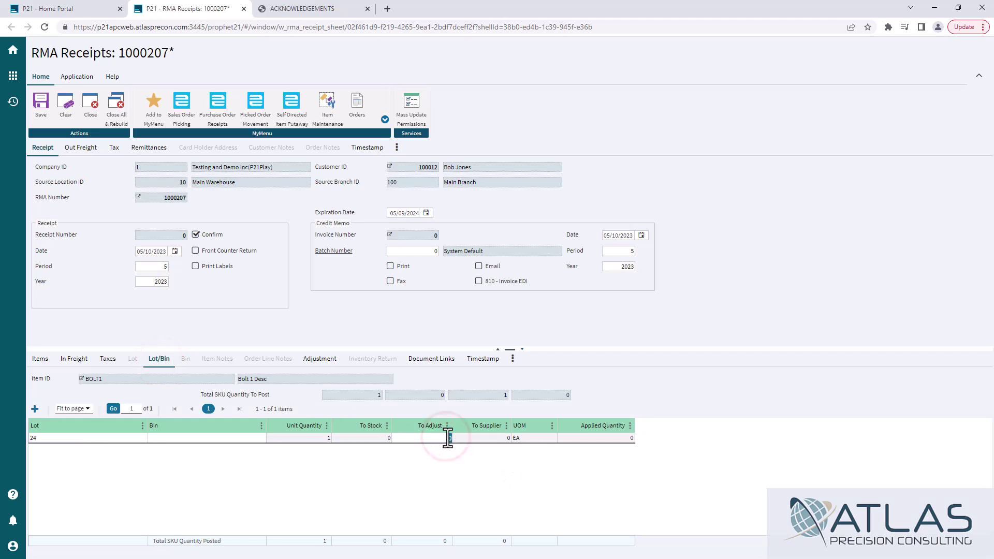
pyautogui.click(42, 360)
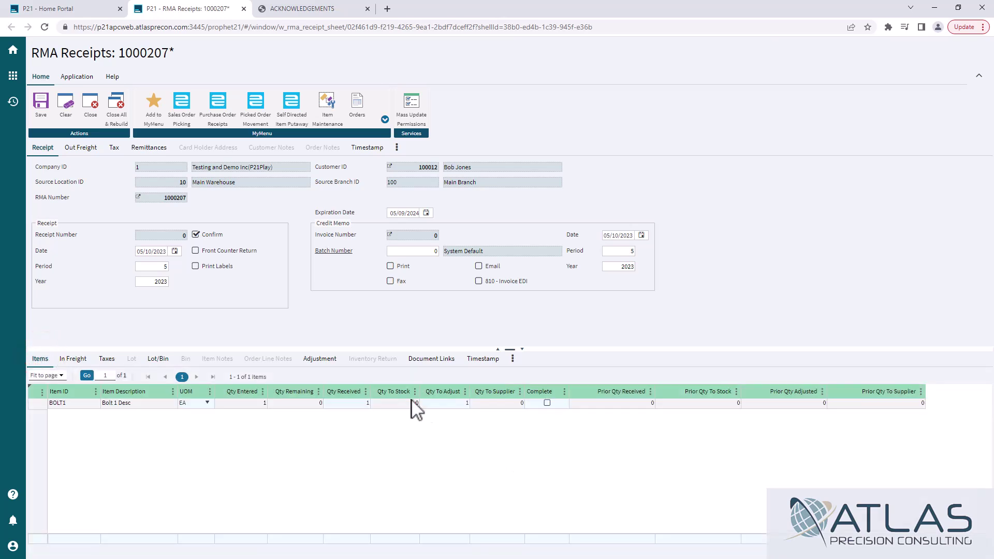
# Reset Qty To Adjust to 0, set Qty To Supplier to 1, and view the Inventory Return details.
pyautogui.click(453, 401)
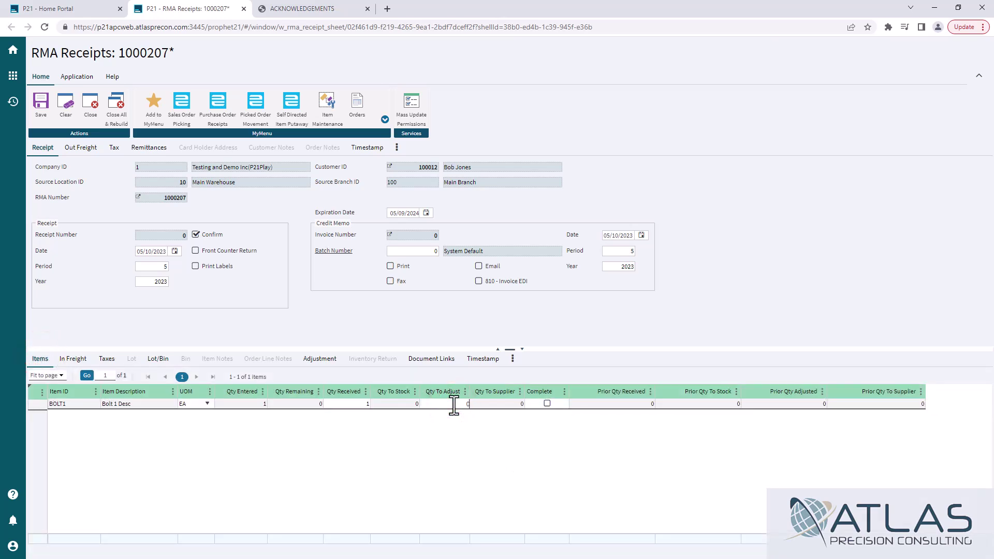
pyautogui.click(475, 441)
pyautogui.click(502, 404)
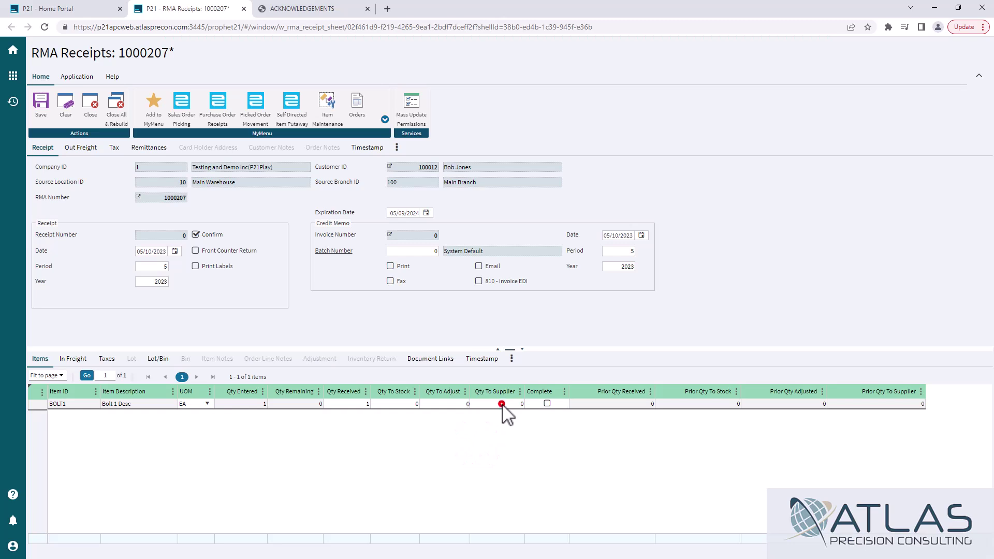
pyautogui.write('1')
pyautogui.click(479, 423)
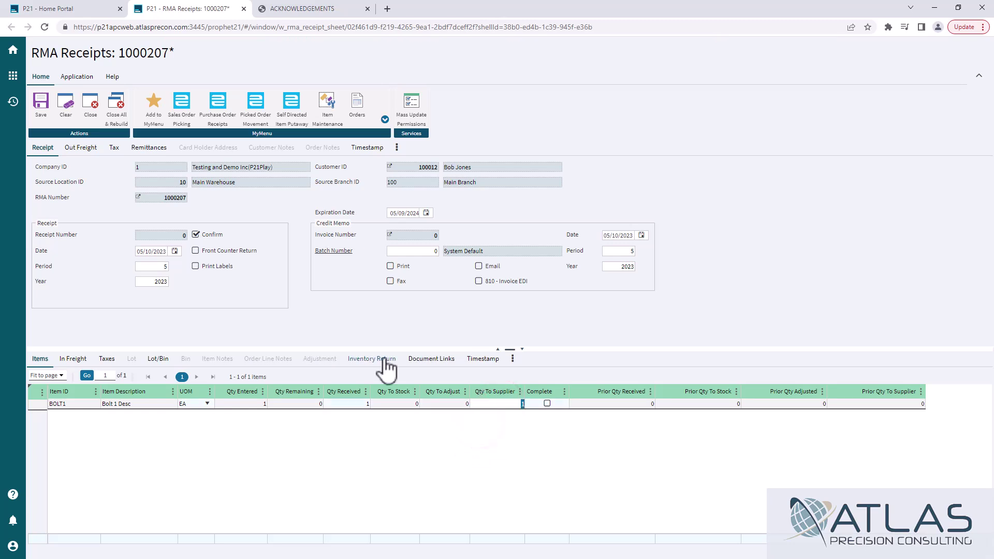
pyautogui.click(384, 359)
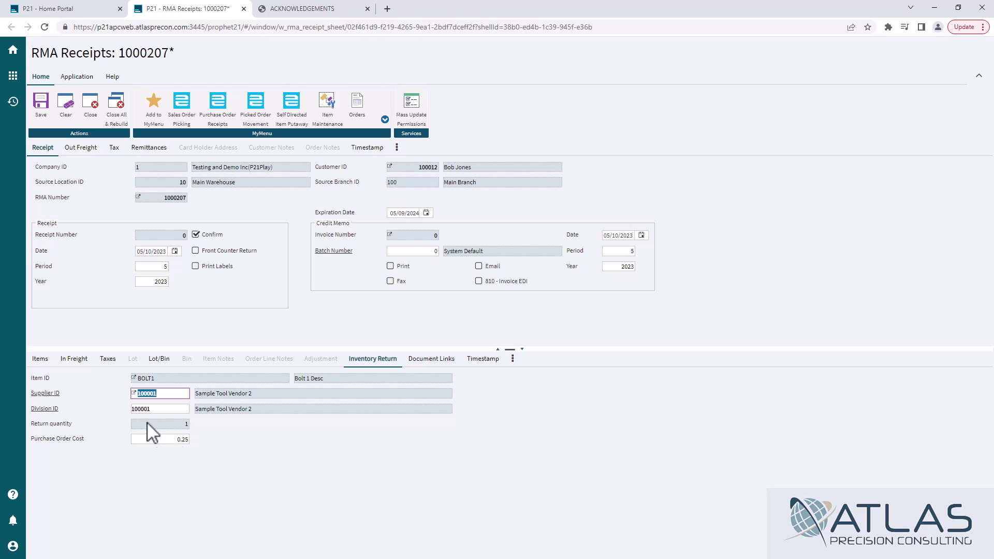
# Set BOLT1's Qty To Supplier back to 0.
pyautogui.click(40, 359)
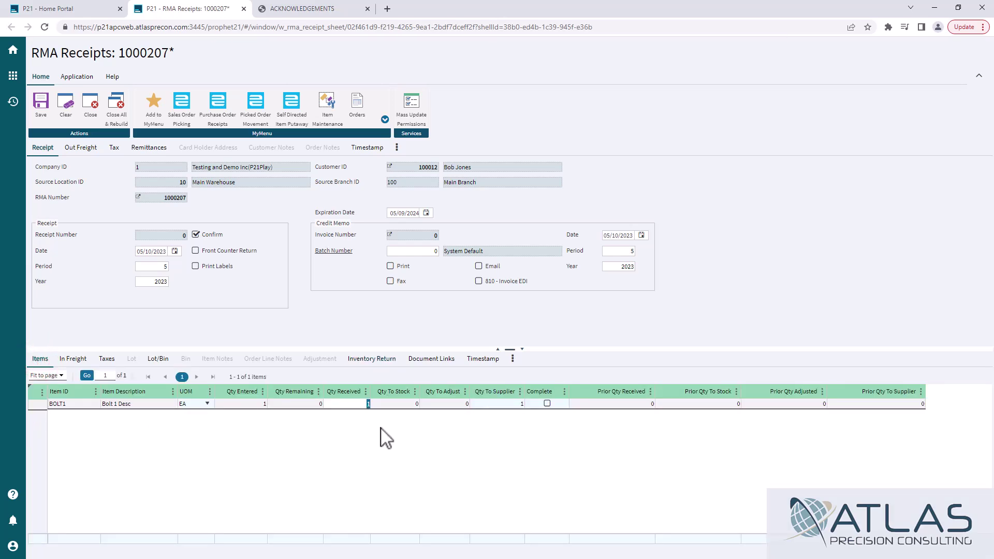
pyautogui.click(495, 403)
pyautogui.write('0')
pyautogui.click(537, 442)
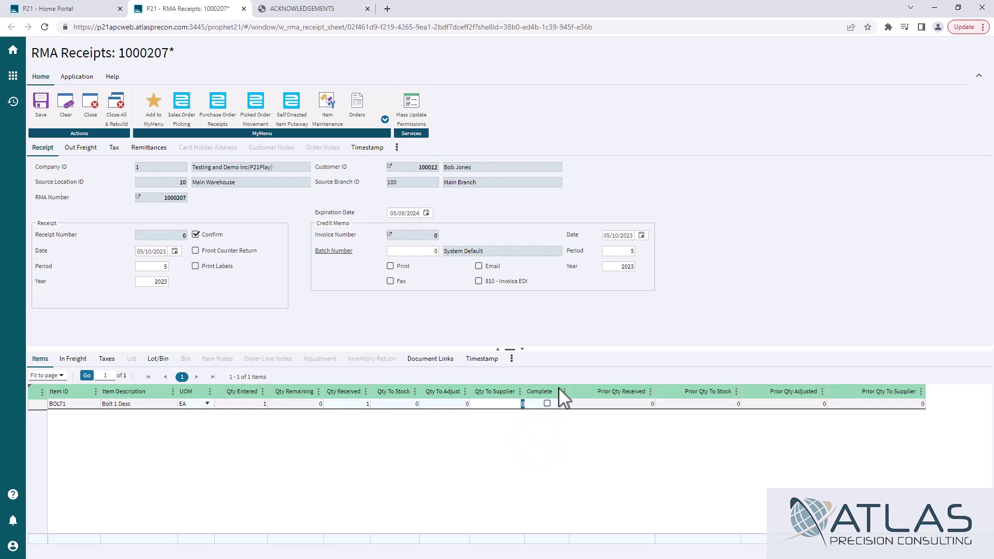
# Set BOLT1's Qty To Stock back to 1.
pyautogui.click(558, 389)
pyautogui.click(395, 404)
pyautogui.write('1')
pyautogui.click(479, 483)
# Assign lot 24 of BOLT1 to bin REC.
pyautogui.click(151, 360)
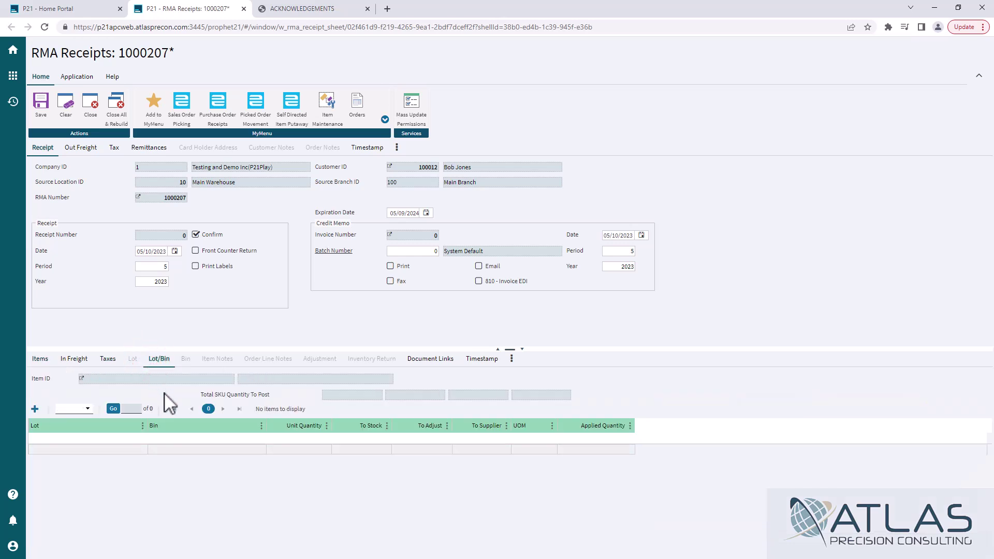
pyautogui.click(188, 441)
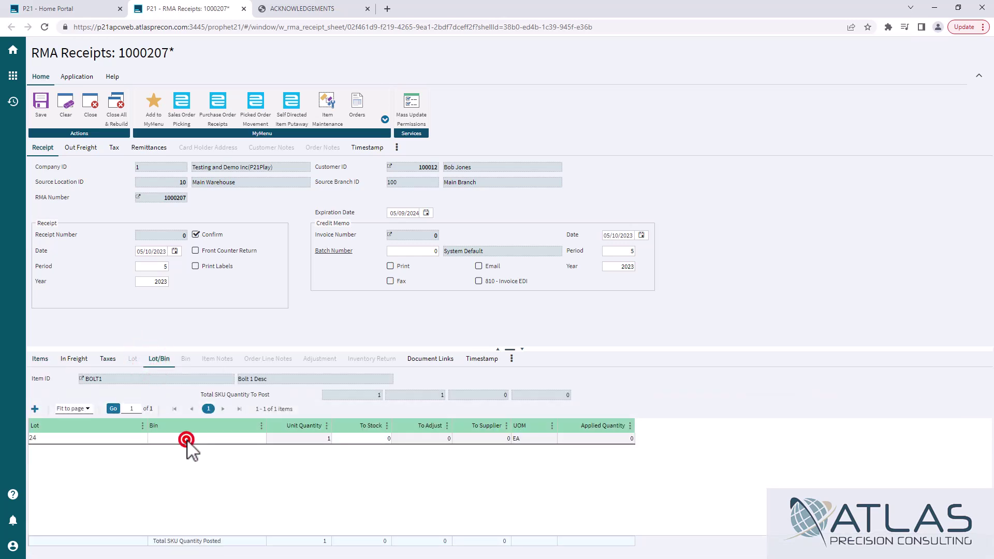
pyautogui.doubleClick(188, 440)
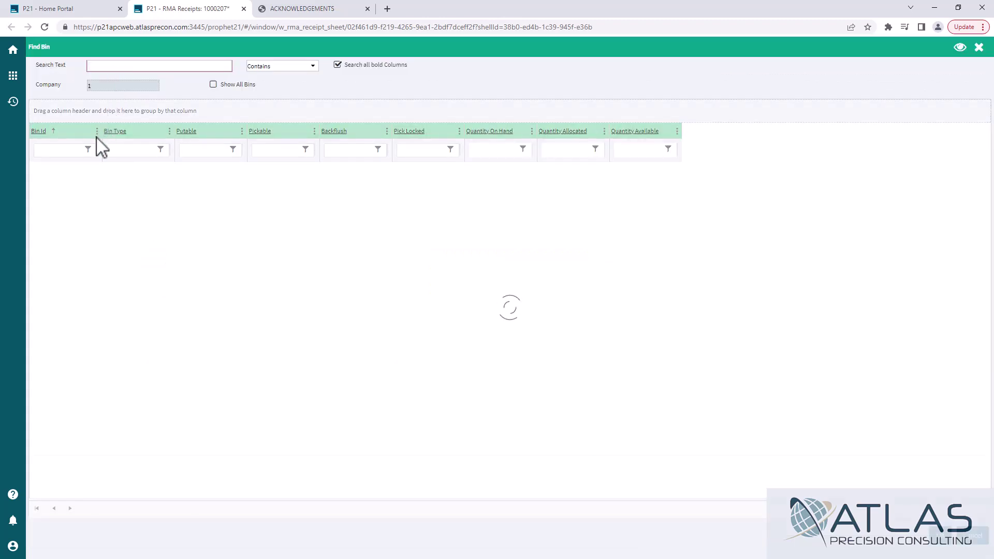
pyautogui.click(81, 170)
pyautogui.click(82, 170)
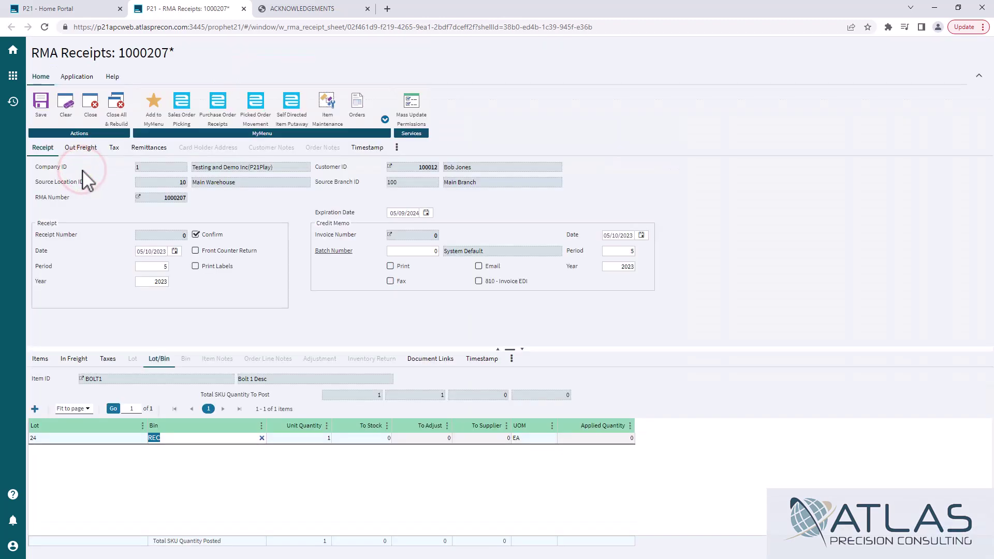
# Enter 1 unit to stock for lot 24 and save the RMA receipt.
pyautogui.click(368, 440)
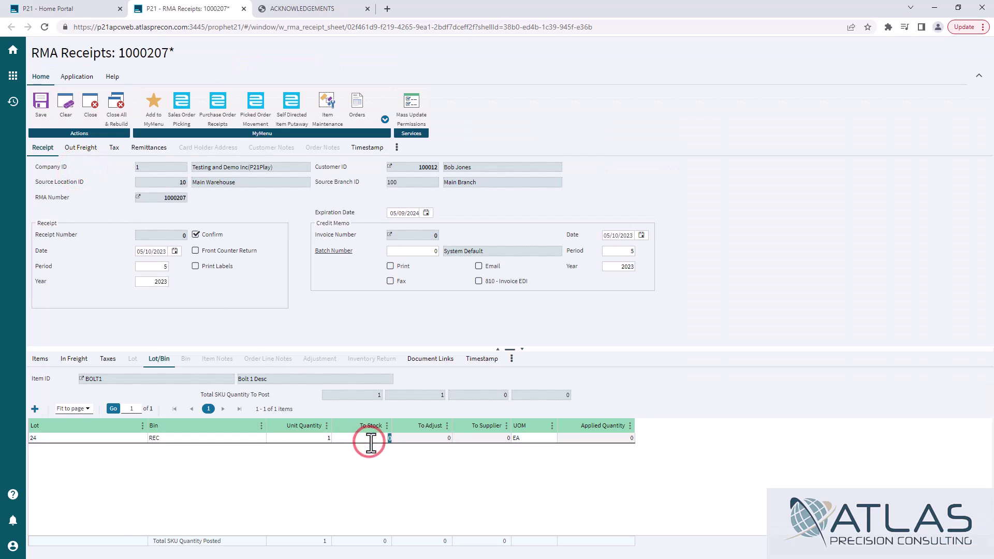
pyautogui.write('1')
pyautogui.click(322, 492)
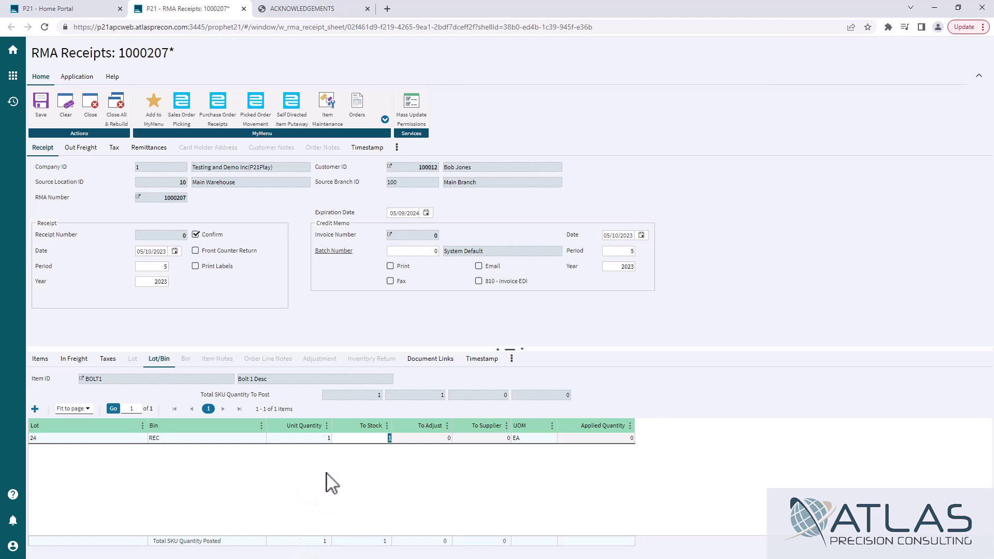
pyautogui.click(40, 103)
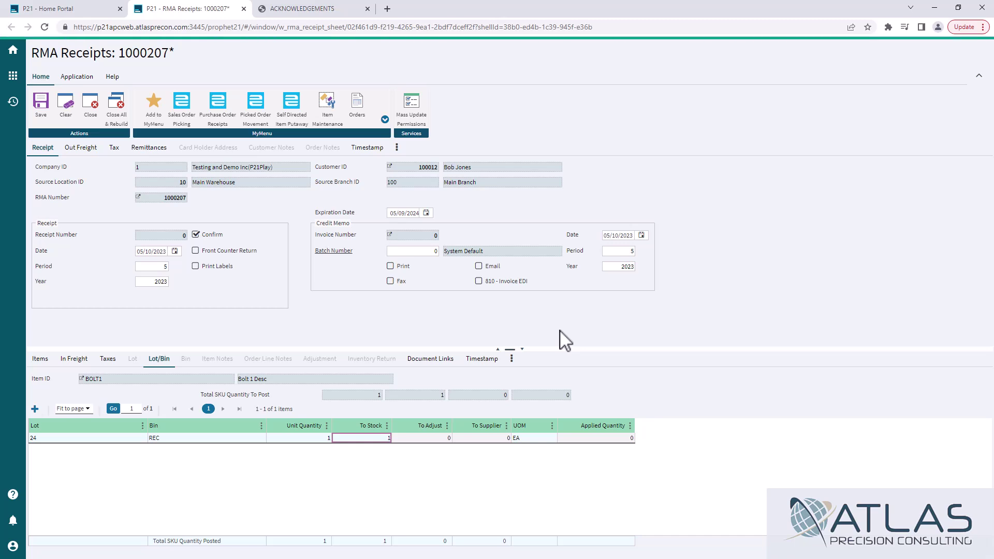
# Confirm the save so the receipt posts as receipt 2 with a credit invoice.
pyautogui.hotkey('ctrl', 's')
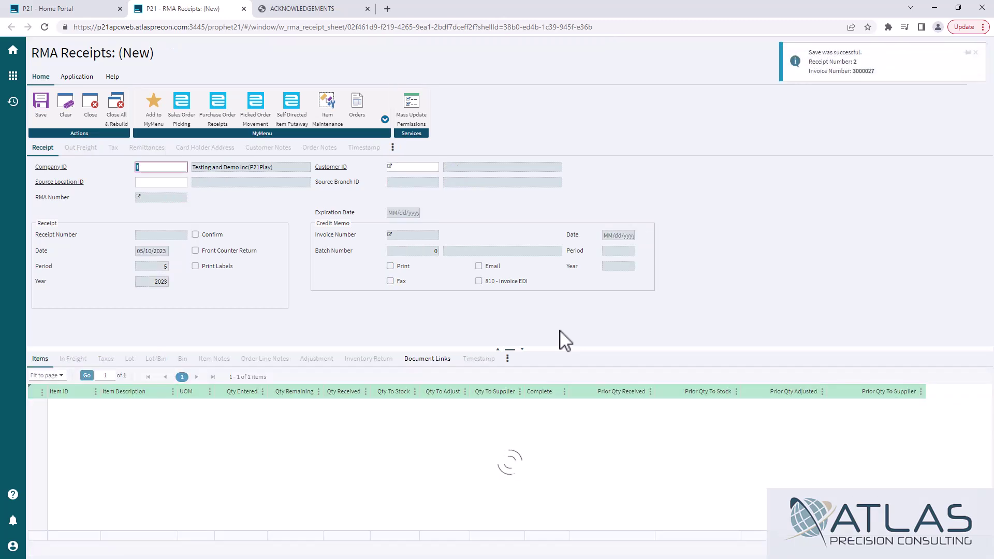